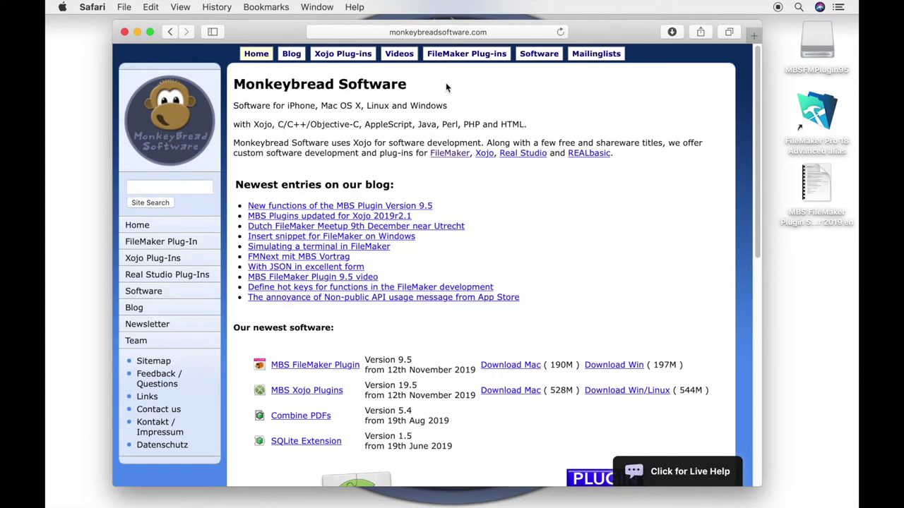
- Download the MBSFMPlugin95.dmg macOS disk image from the FileMaker Plug-ins page, allowing the download
{"action": "left_click", "coordinate": [464, 55]}
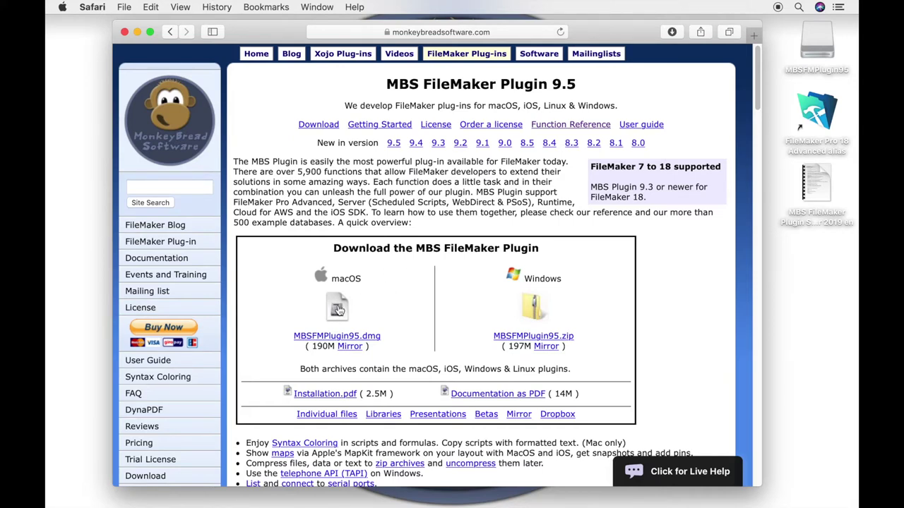
{"action": "left_click", "coordinate": [338, 309]}
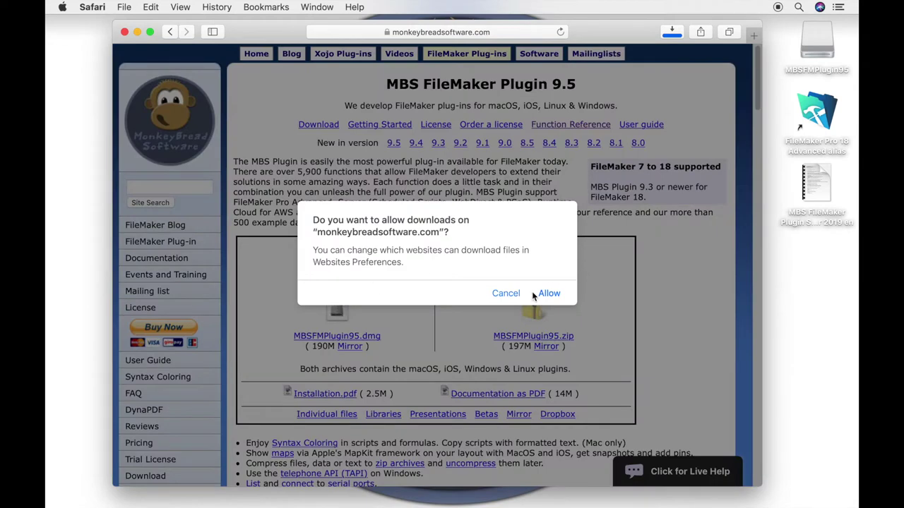
{"action": "left_click", "coordinate": [550, 294]}
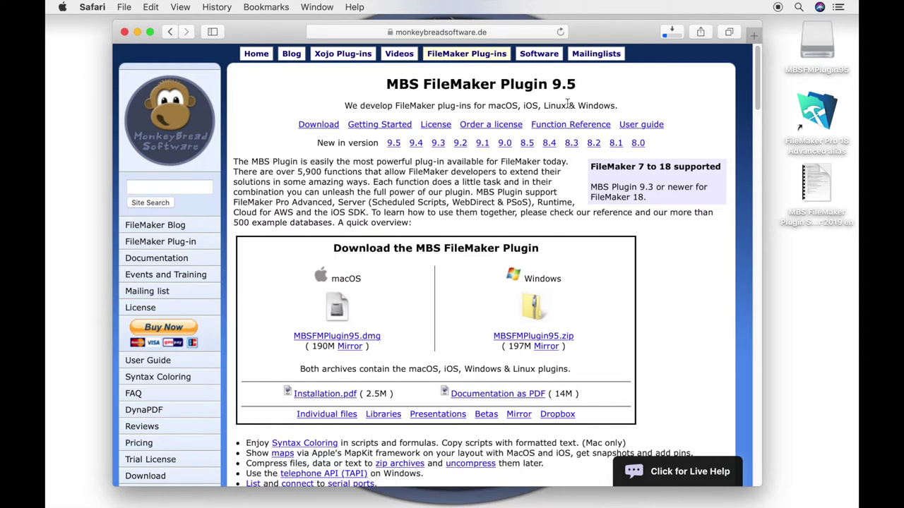
{"action": "left_click", "coordinate": [563, 125]}
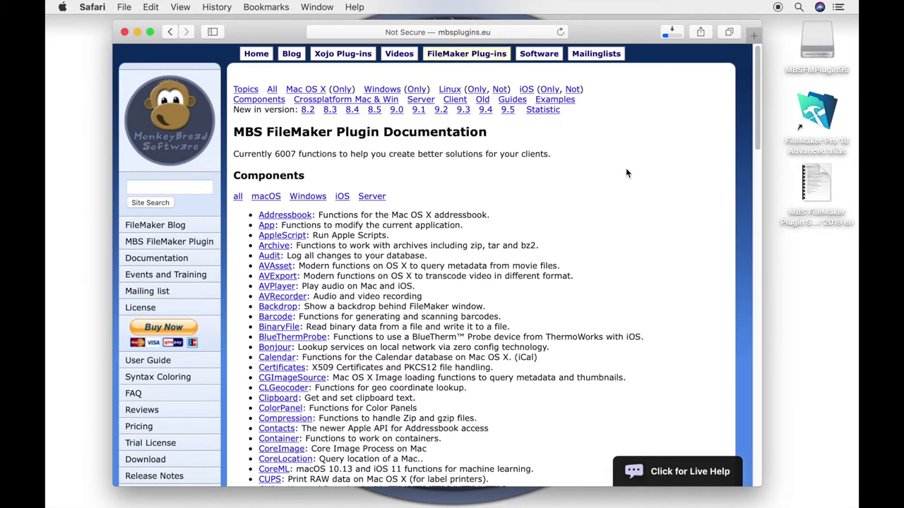
- Go to the Addressbook component and open the Addressbook.Account.Name function page
{"action": "left_click", "coordinate": [296, 218]}
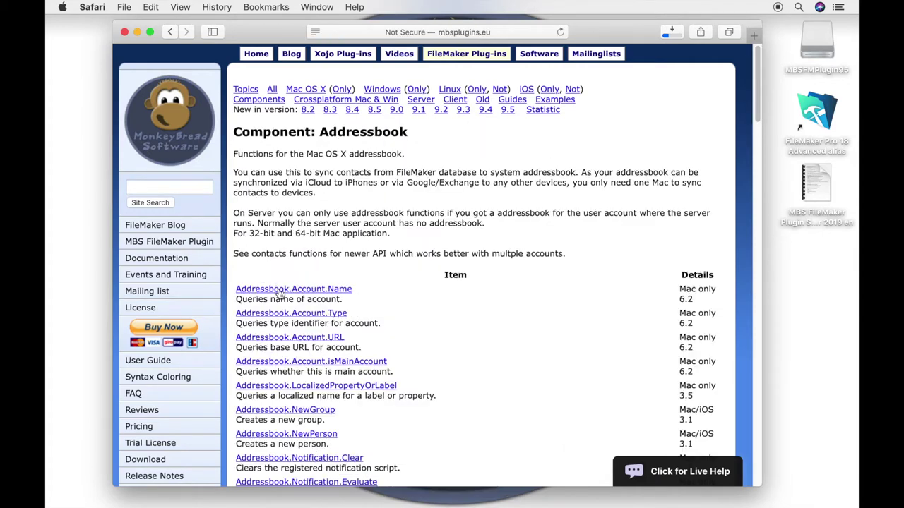
{"action": "left_click", "coordinate": [281, 290]}
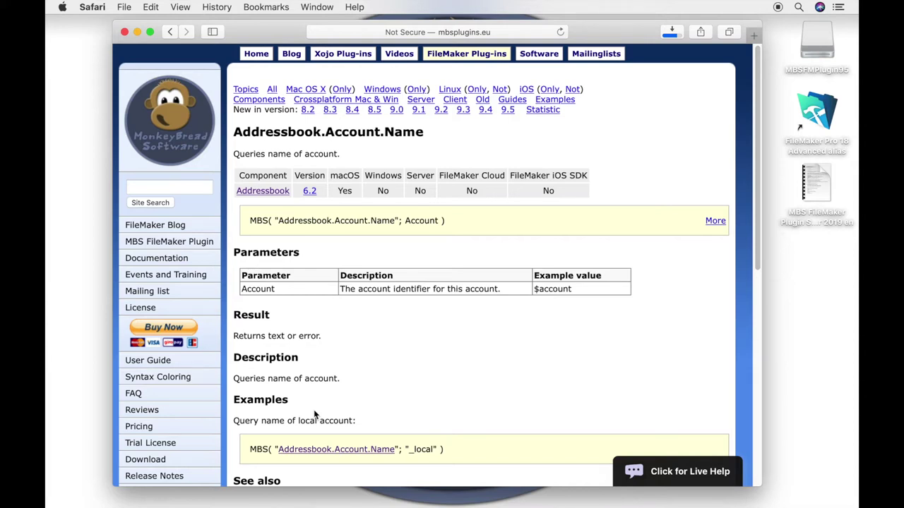
- Mount the downloaded MBSFMPlugin95.dmg from Safari's Downloads list
{"action": "left_click", "coordinate": [671, 32]}
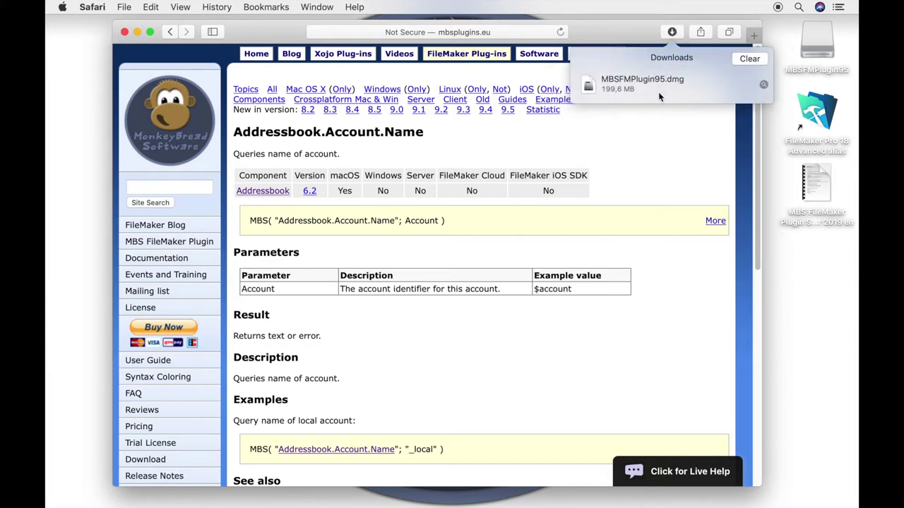
{"action": "left_click", "coordinate": [656, 89]}
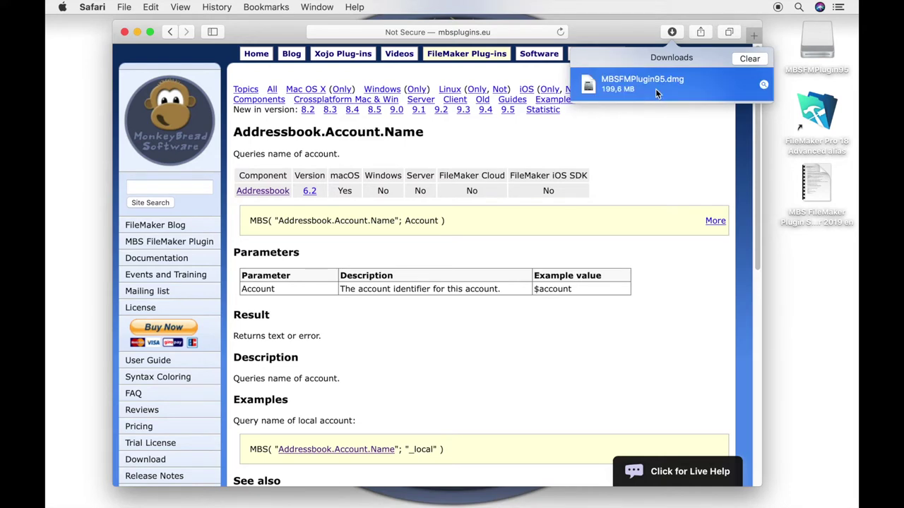
{"action": "double_click", "coordinate": [655, 88]}
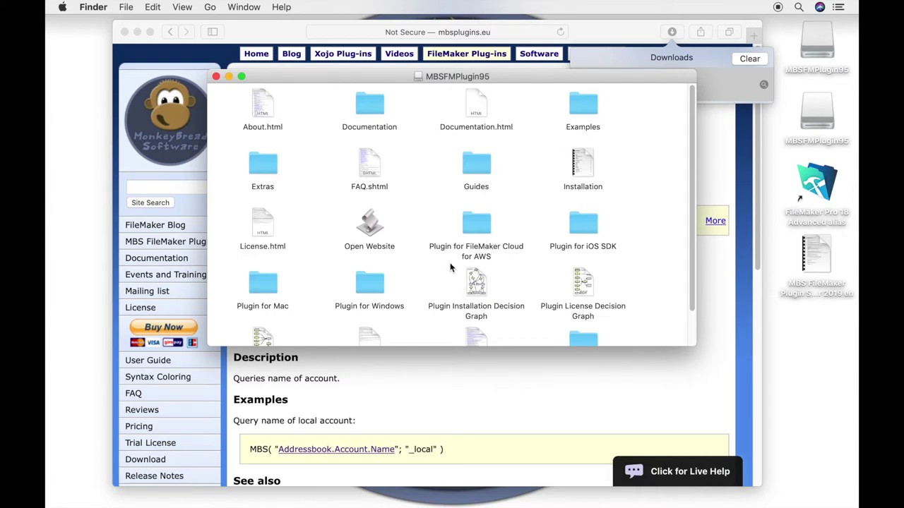
- Copy MBS.fmplugin from the disk image's Plugin for Mac folder
{"action": "left_click", "coordinate": [261, 287]}
{"action": "double_click", "coordinate": [259, 282]}
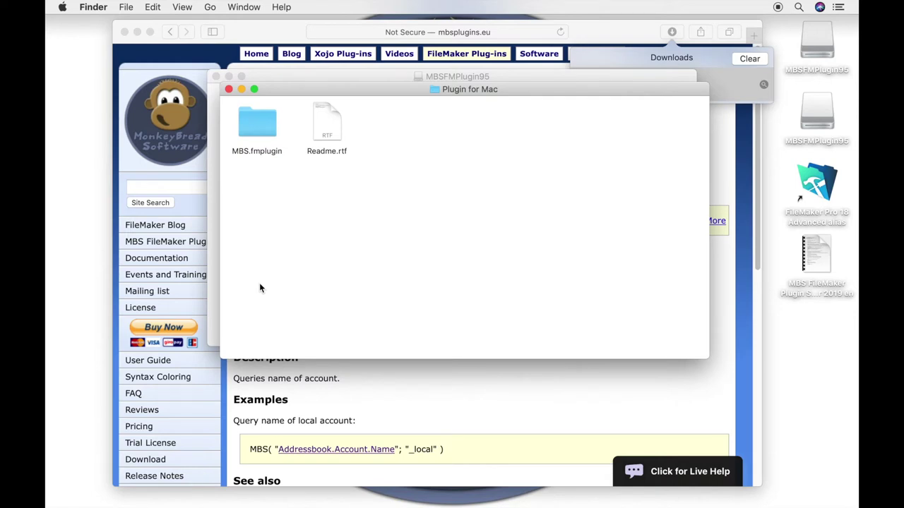
{"action": "right_click", "coordinate": [260, 131]}
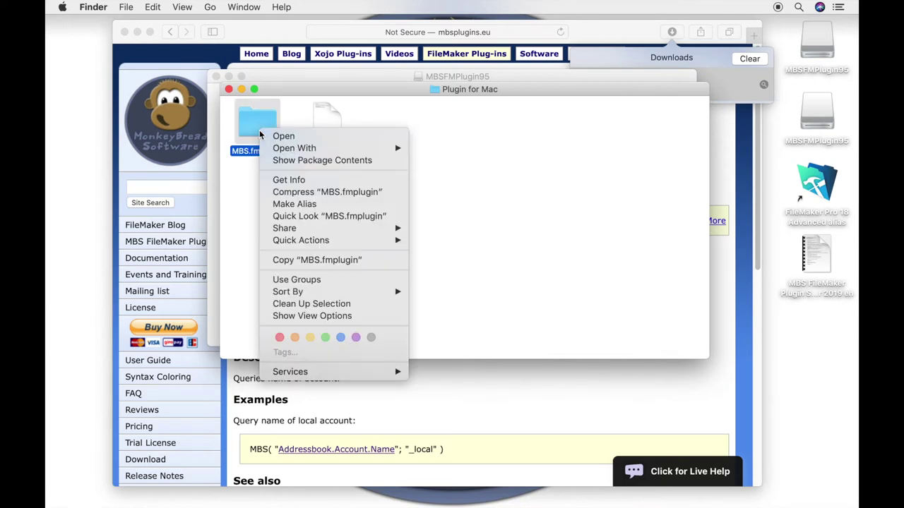
{"action": "left_click", "coordinate": [288, 264]}
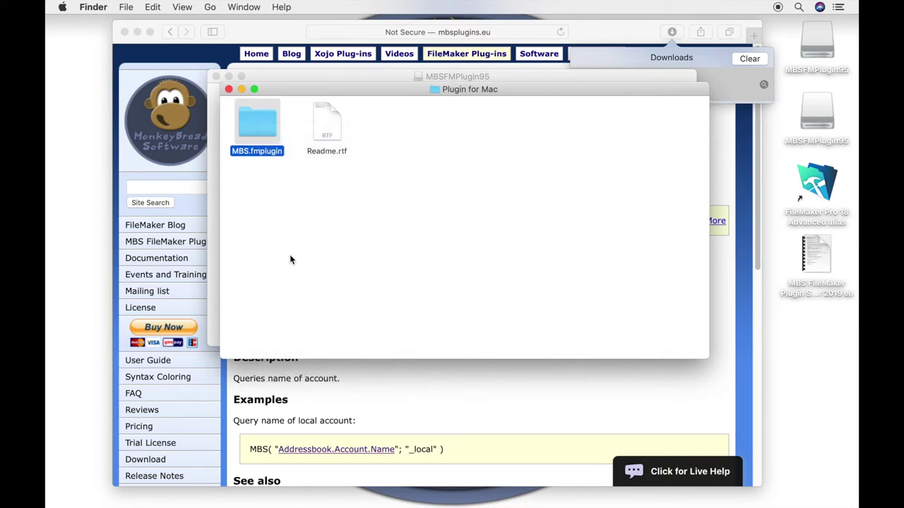
- Close the Plugin for Mac and MBSFMPlugin95 windows and launch FileMaker Pro 18 Advanced
{"action": "left_click", "coordinate": [228, 89]}
{"action": "left_click", "coordinate": [216, 76]}
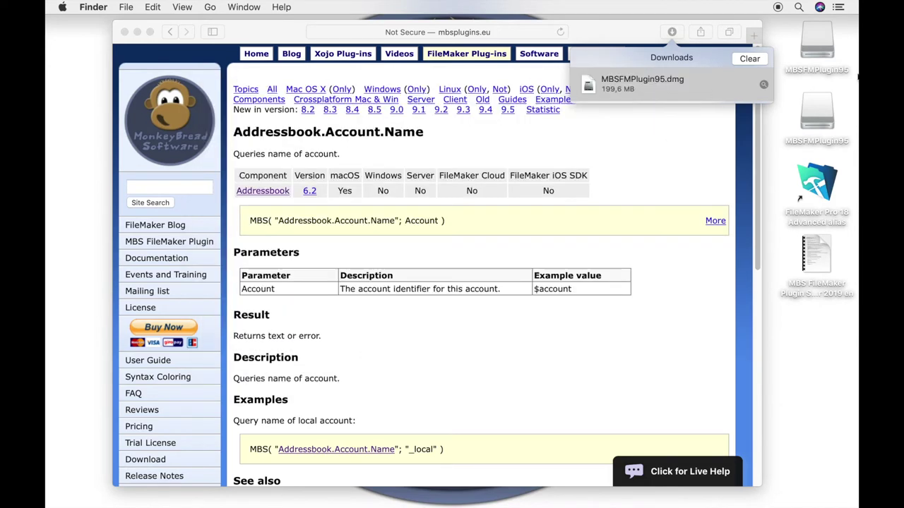
{"action": "double_click", "coordinate": [819, 185]}
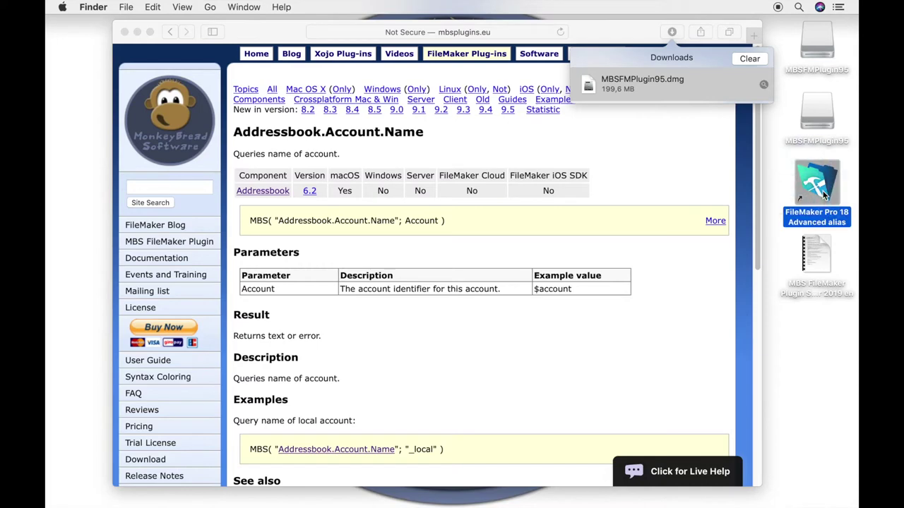
- Reveal the plug-in folder in Finder from FileMaker's Plug-Ins preferences
{"action": "left_click", "coordinate": [132, 7]}
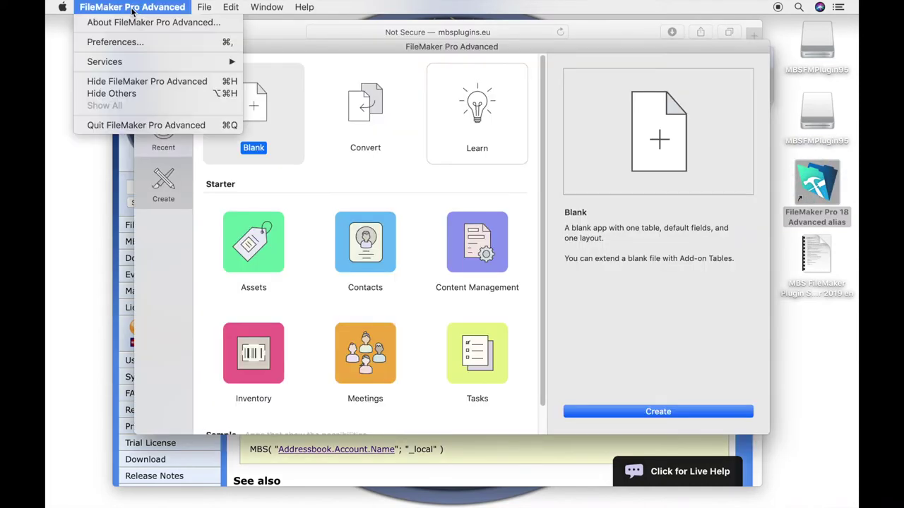
{"action": "left_click", "coordinate": [136, 43]}
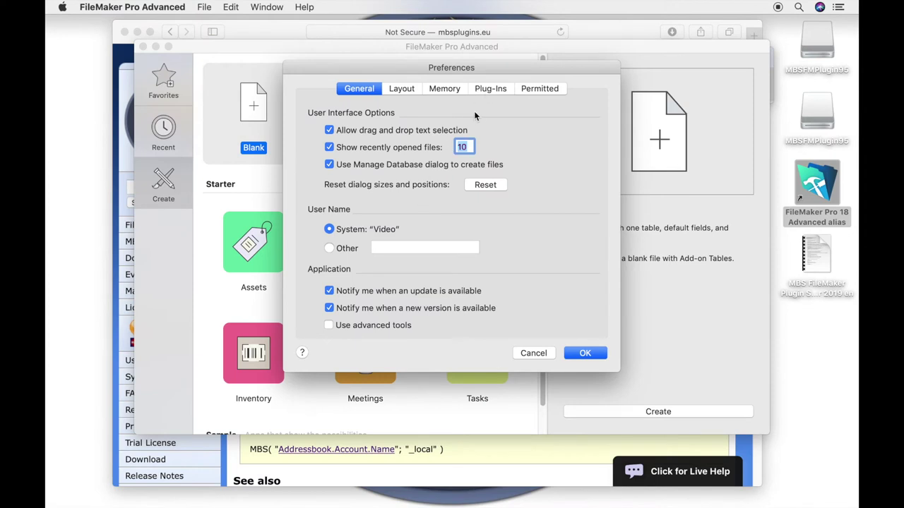
{"action": "left_click", "coordinate": [488, 89]}
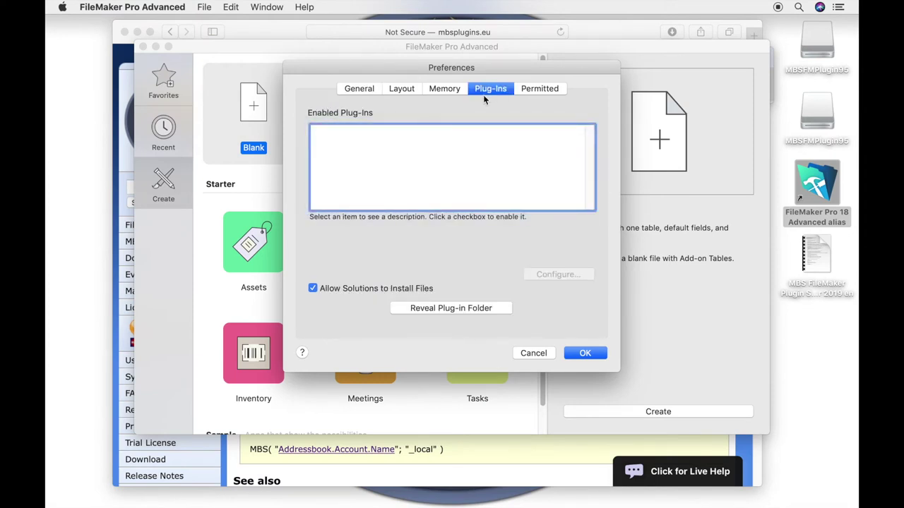
{"action": "left_click", "coordinate": [437, 309]}
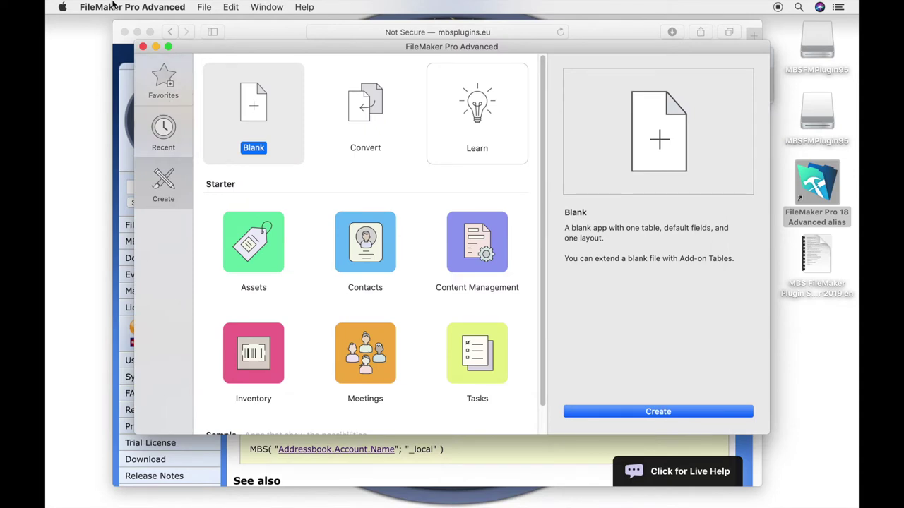
- Quit FileMaker Pro Advanced and return to Safari, clearing the downloads list
{"action": "left_click", "coordinate": [113, 5]}
{"action": "left_click", "coordinate": [119, 131]}
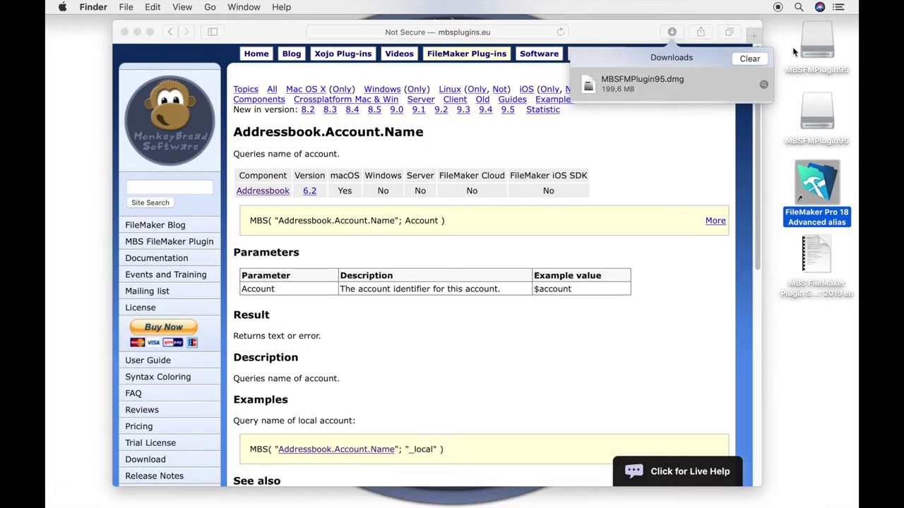
{"action": "left_click", "coordinate": [749, 58]}
{"action": "left_click", "coordinate": [749, 58]}
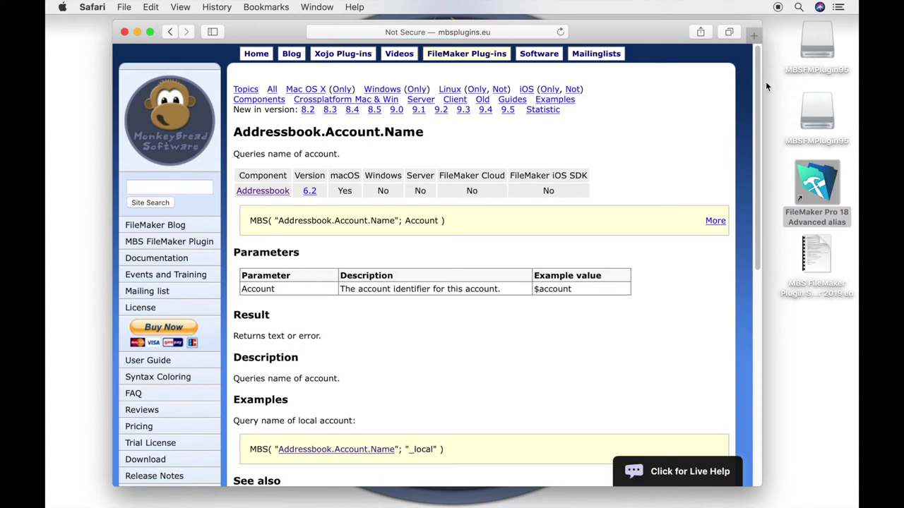
- Relaunch FileMaker and open the MBS Plug-In settings from the Plug-Ins preferences
{"action": "double_click", "coordinate": [825, 198]}
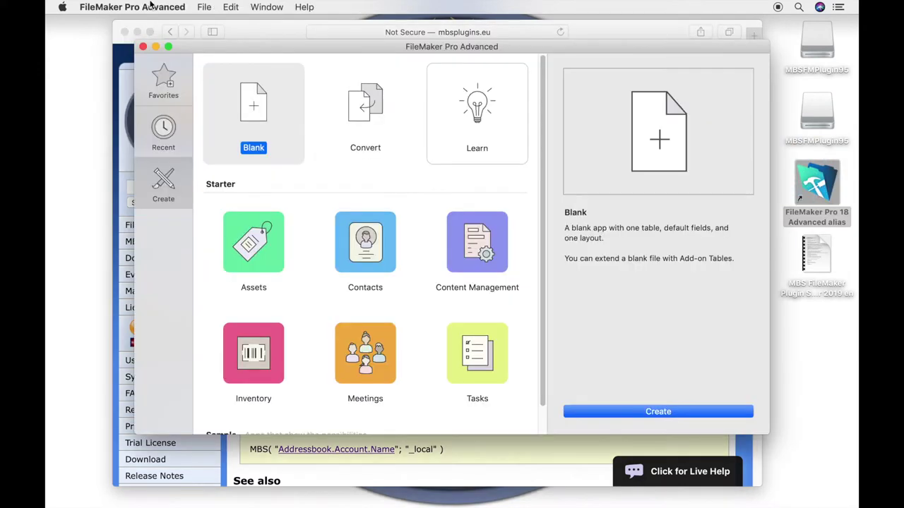
{"action": "left_click", "coordinate": [145, 6]}
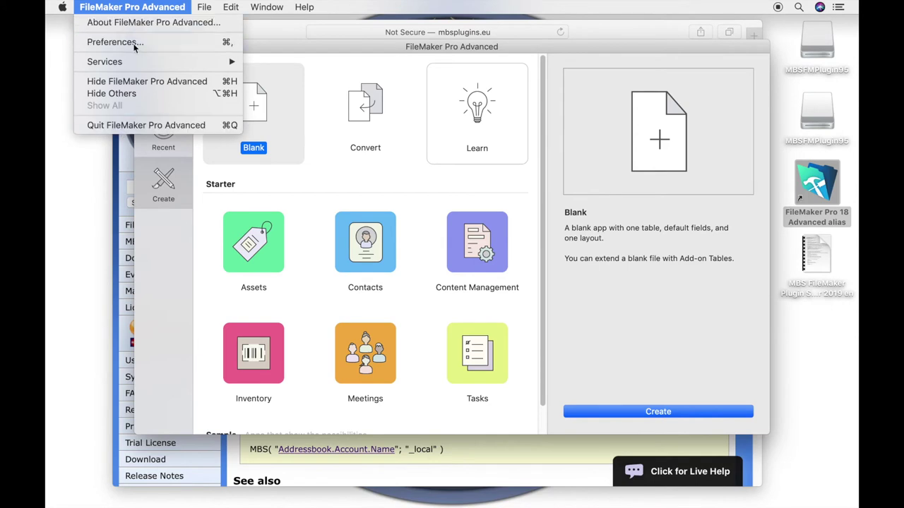
{"action": "left_click", "coordinate": [115, 41]}
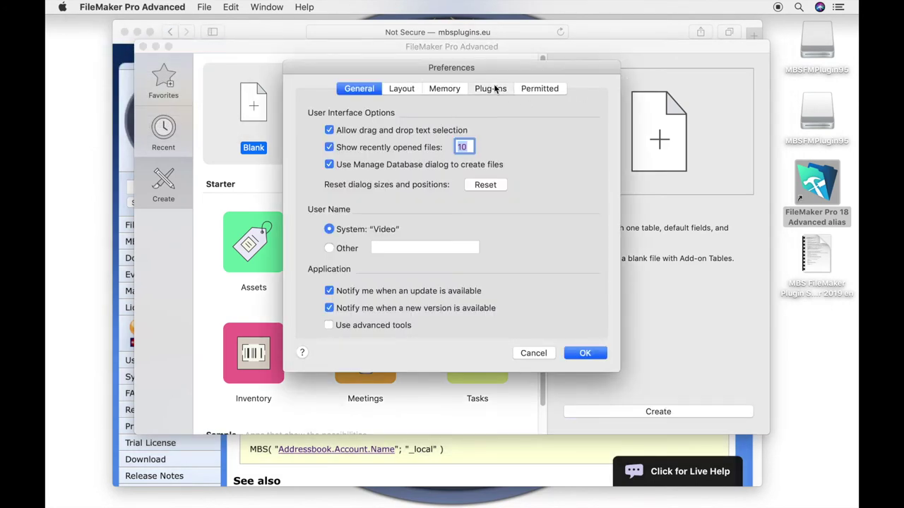
{"action": "left_click", "coordinate": [496, 88]}
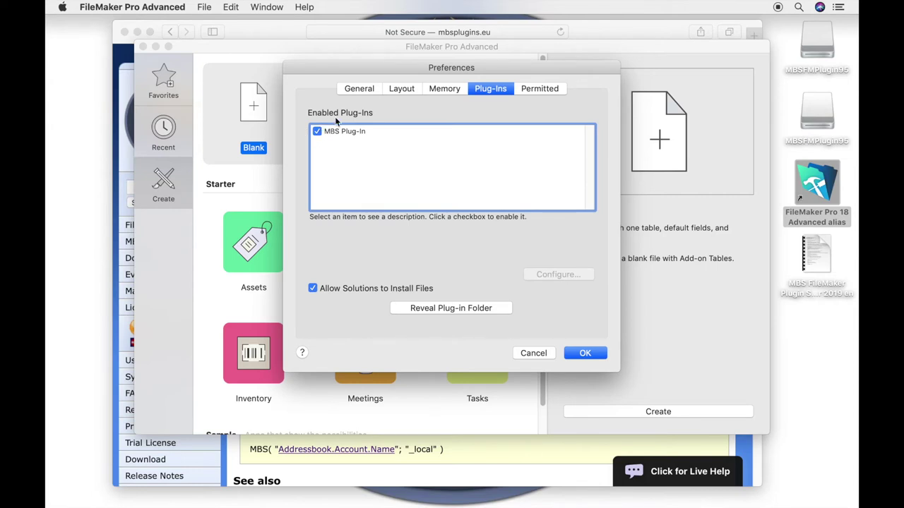
{"action": "double_click", "coordinate": [345, 132]}
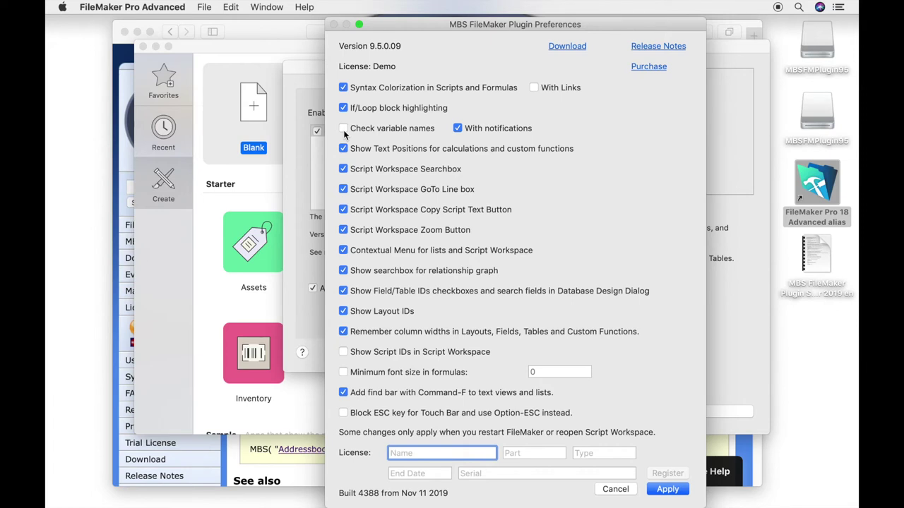
- Enable Minimum font size in formulas for the MBS plugin and set it to 16
{"action": "left_click", "coordinate": [344, 373]}
{"action": "left_click", "coordinate": [546, 370]}
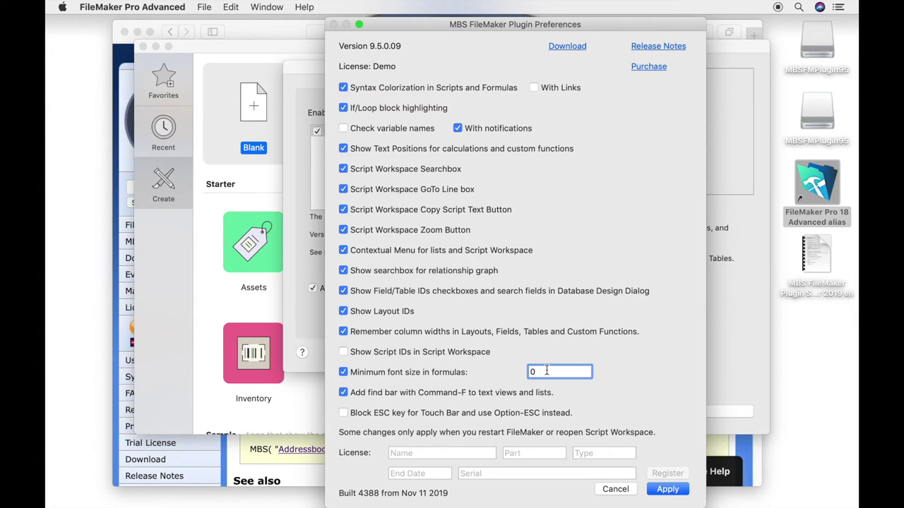
{"action": "key", "text": "BackSpace"}
{"action": "type", "text": "16"}
{"action": "key", "text": "super+a"}
- Return to Safari and load the Trial License request page on mbsplugins.eu
{"action": "left_click", "coordinate": [753, 456]}
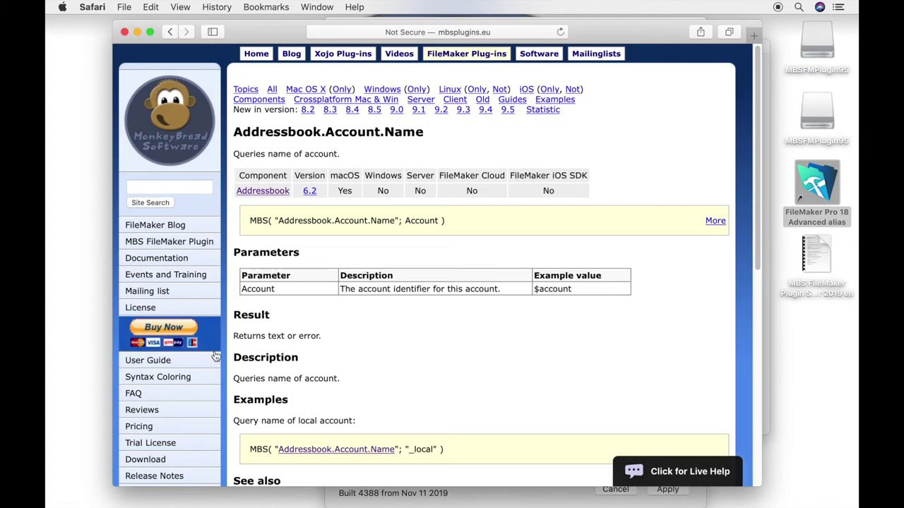
{"action": "scroll", "coordinate": [191, 384], "scroll_direction": "down", "scroll_amount": 3}
{"action": "scroll", "coordinate": [187, 383], "scroll_direction": "up", "scroll_amount": 5}
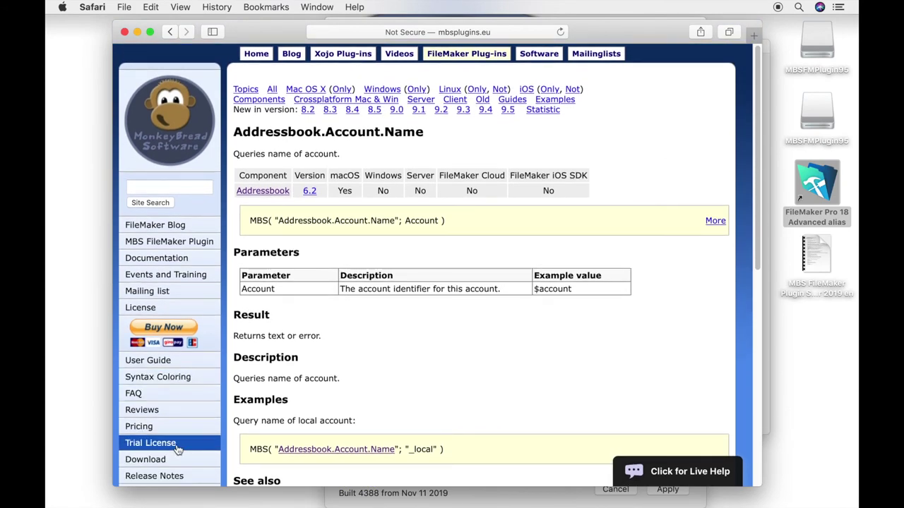
{"action": "left_click", "coordinate": [177, 448]}
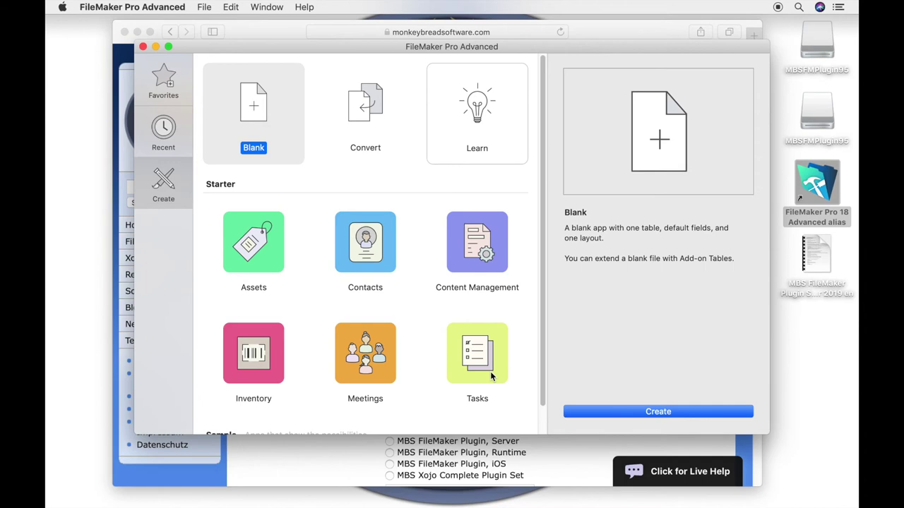
- Create a blank file saved as Test, accepting the default table and fields
{"action": "double_click", "coordinate": [253, 115]}
{"action": "type", "text": "Test.fmp12"}
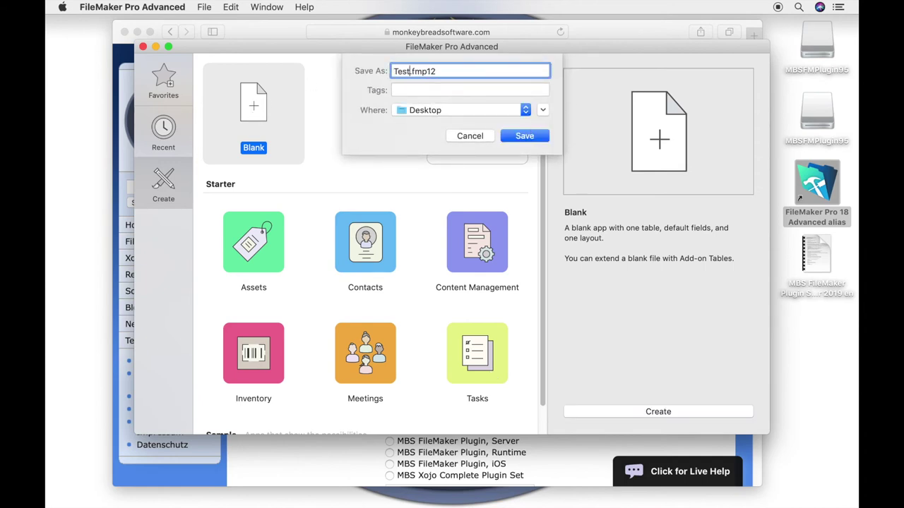
{"action": "left_click", "coordinate": [537, 138]}
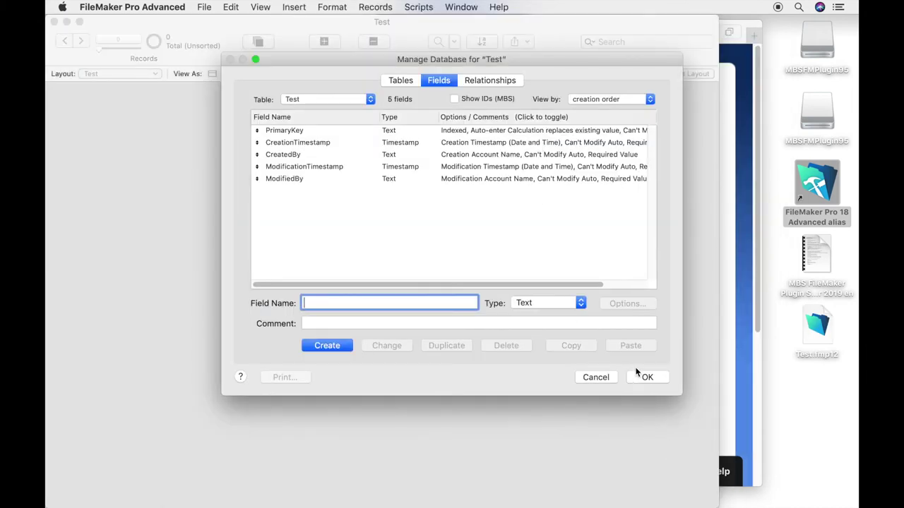
{"action": "left_click", "coordinate": [640, 376]}
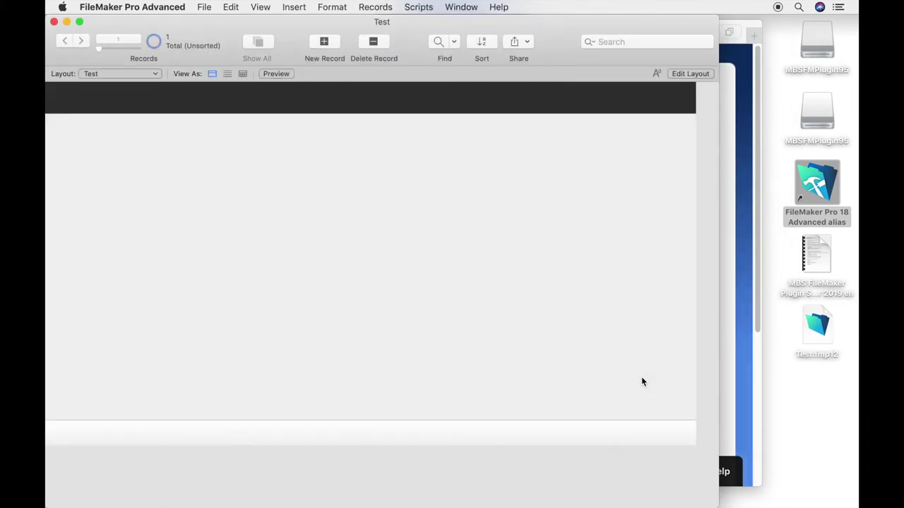
- Move the Test window rightward and open its Script Workspace
{"action": "left_click_drag", "start_coordinate": [422, 21], "coordinate": [477, 14]}
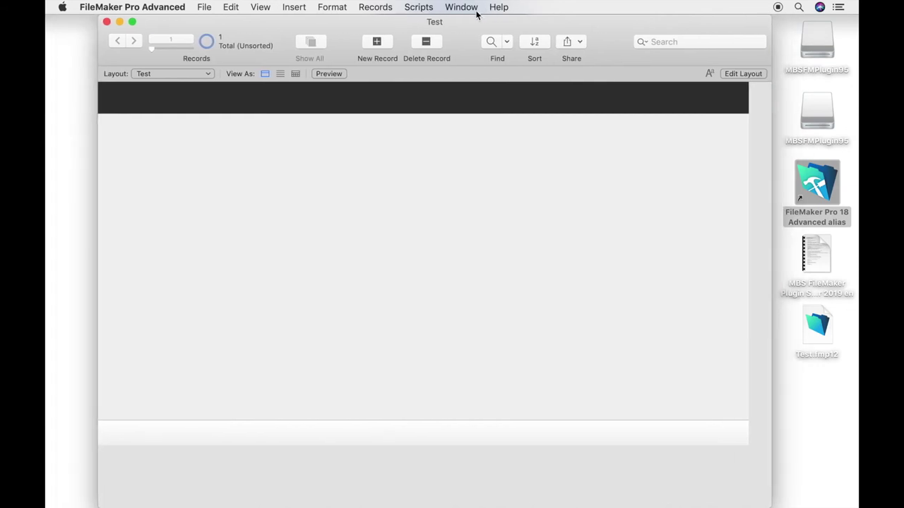
{"action": "left_click", "coordinate": [418, 9]}
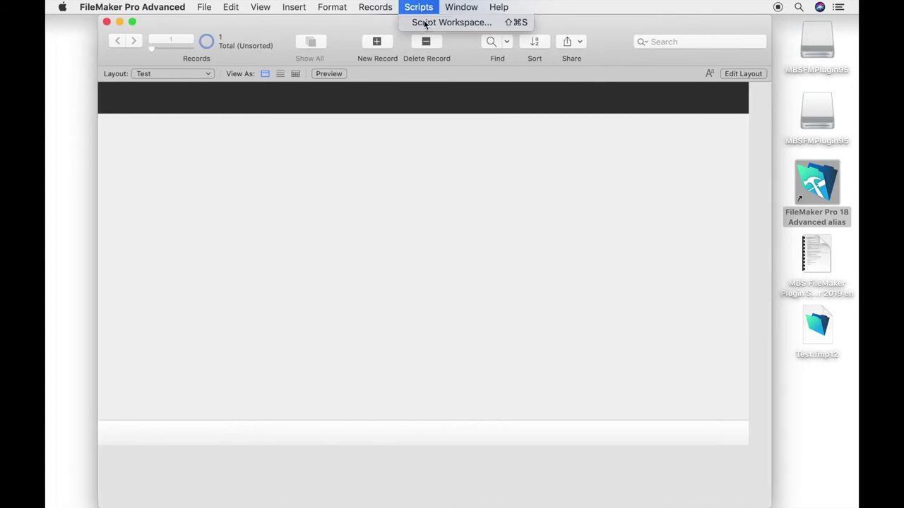
{"action": "left_click", "coordinate": [424, 24]}
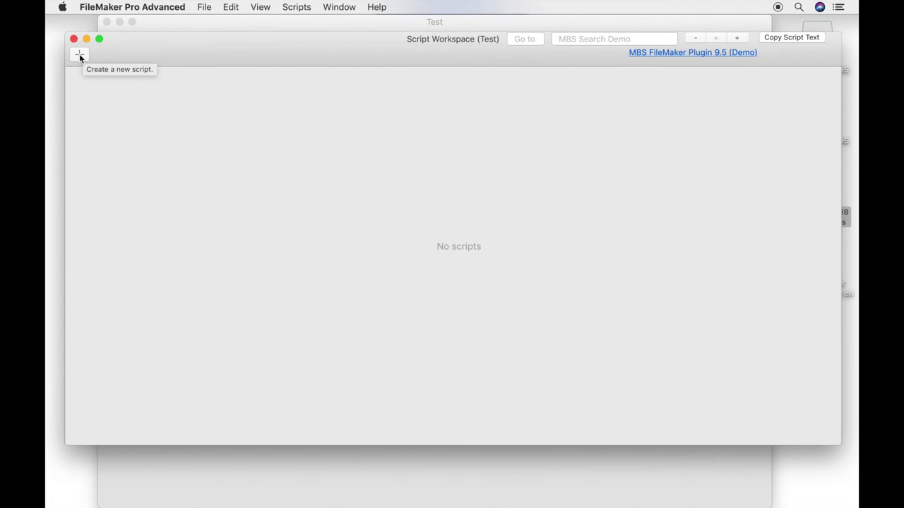
- Add a new script named MBS
{"action": "left_click", "coordinate": [79, 54]}
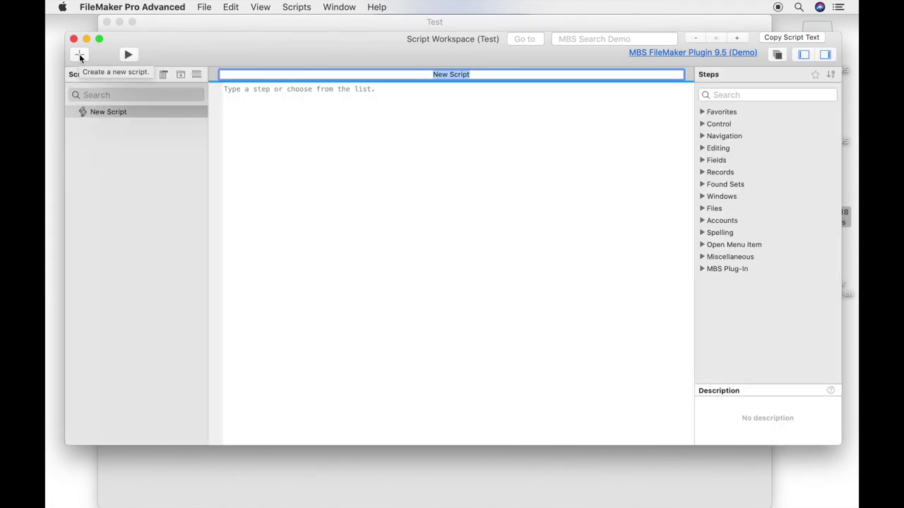
{"action": "type", "text": "MBS"}
{"action": "key", "text": "Return"}
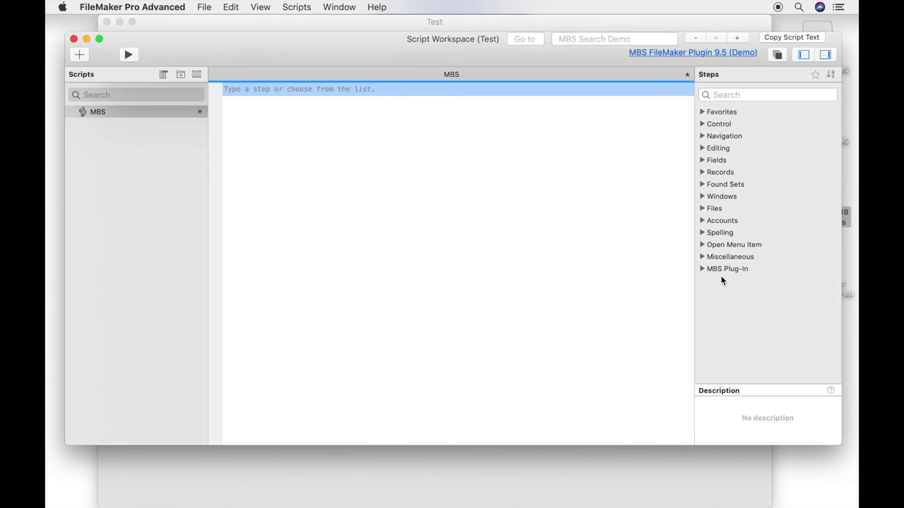
- Insert a Set Variable step into the MBS script and open its options
{"action": "key", "text": "Return"}
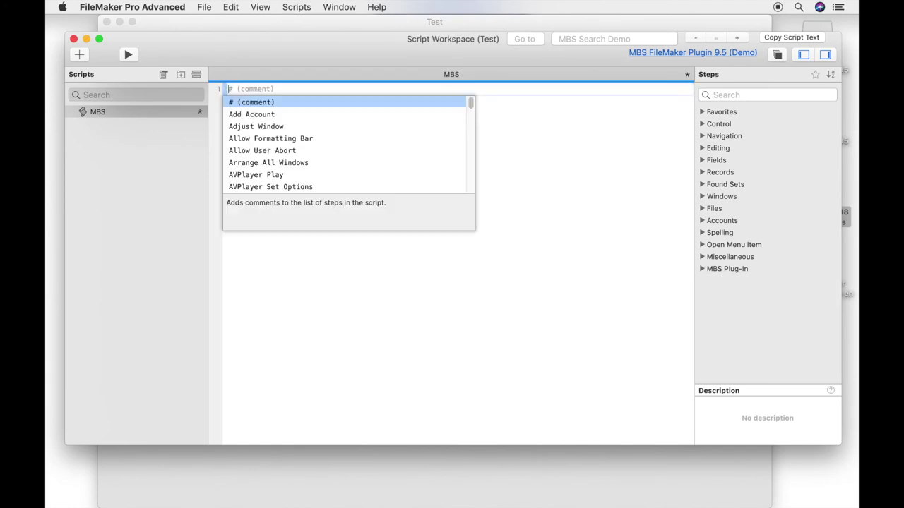
{"action": "type", "text": "Va"}
{"action": "key", "text": "Up"}
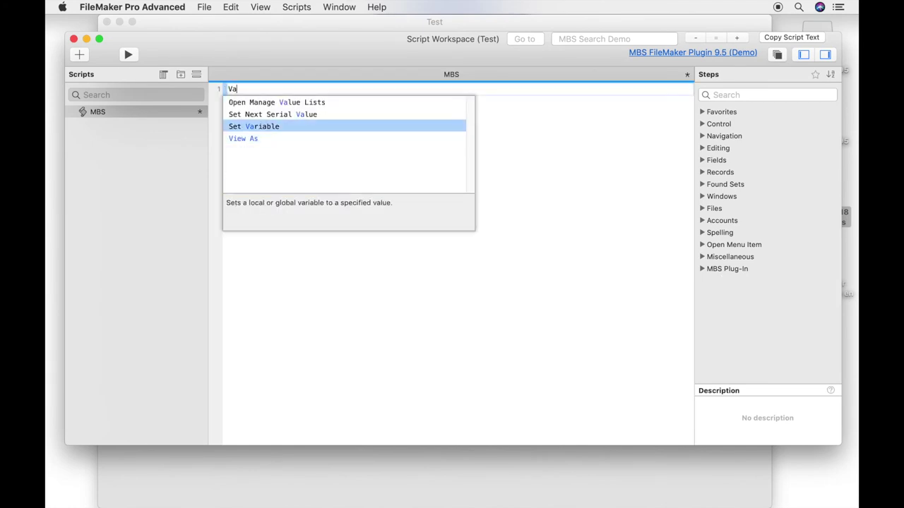
{"action": "key", "text": "Return"}
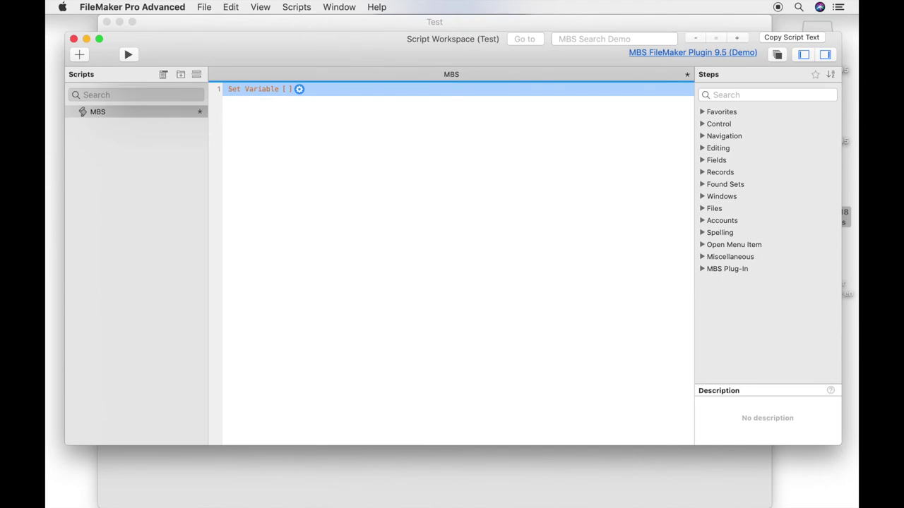
{"action": "left_click", "coordinate": [300, 89]}
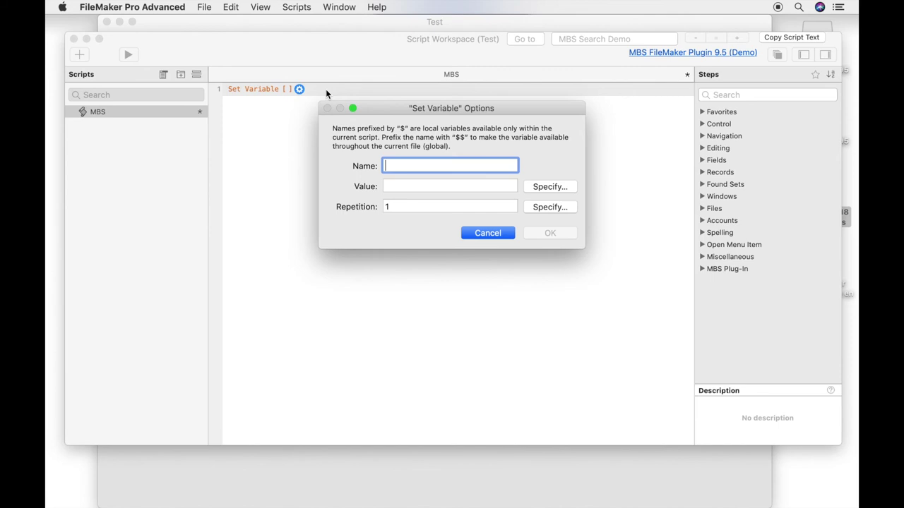
- Name the Set Variable step's variable $r and give it the value MBS("Version")
{"action": "type", "text": "$r"}
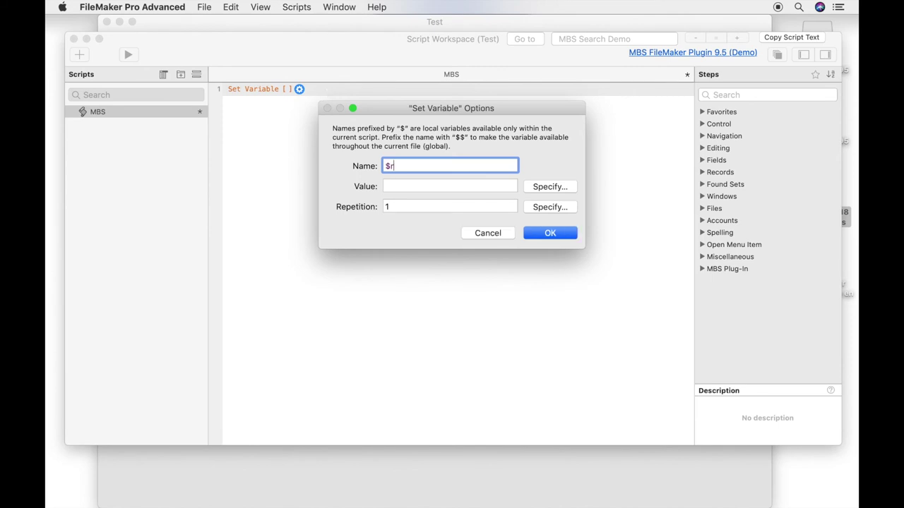
{"action": "left_click", "coordinate": [540, 188]}
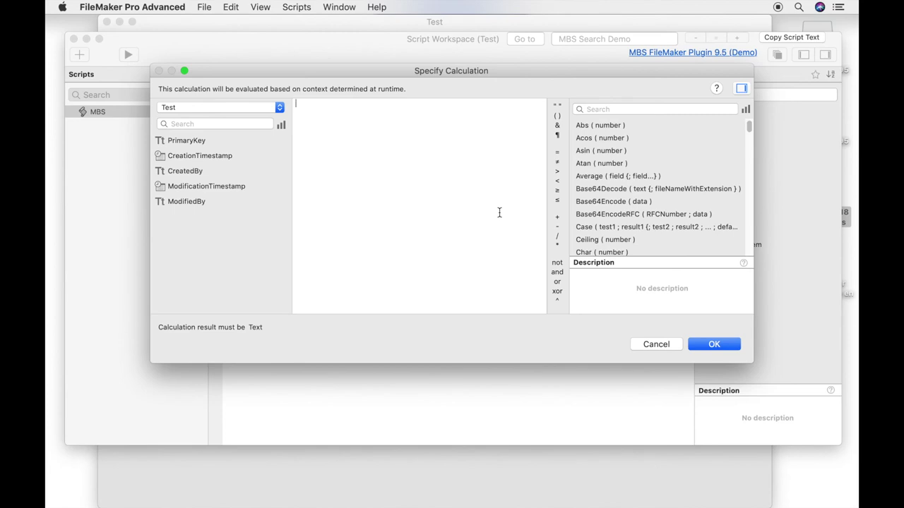
{"action": "type", "text": "MBS"}
{"action": "key", "text": "Return"}
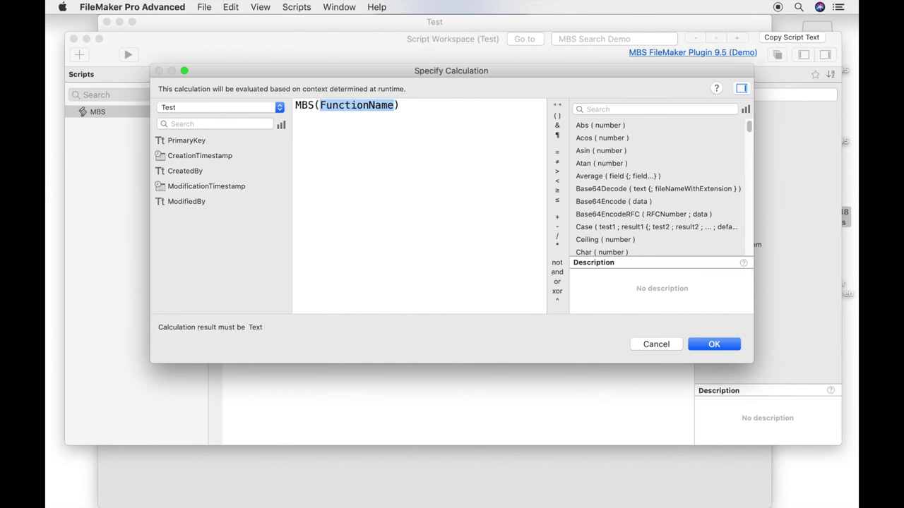
{"action": "type", "text": "\"Ve"}
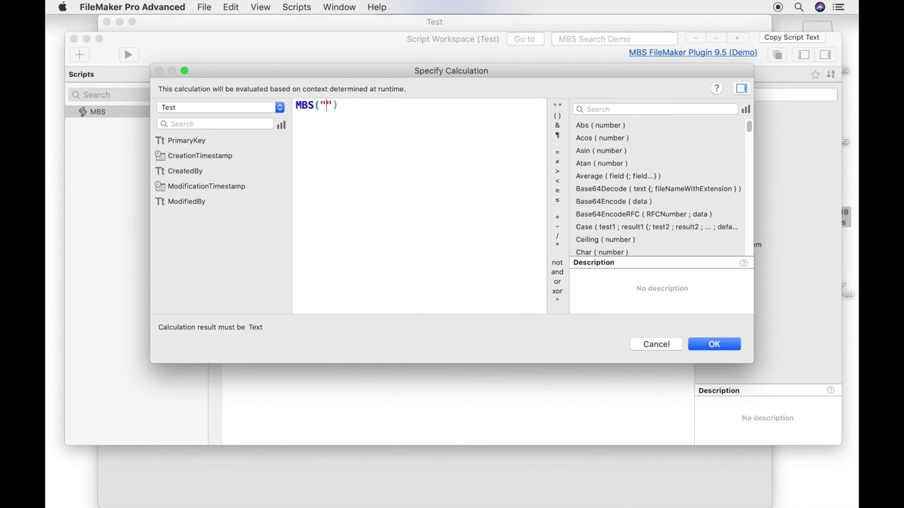
{"action": "type", "text": "rsion"}
{"action": "key", "text": "Right"}
{"action": "type", "text": ";"}
{"action": "key", "text": "BackSpace"}
{"action": "left_click", "coordinate": [714, 344]}
{"action": "left_click", "coordinate": [549, 235]}
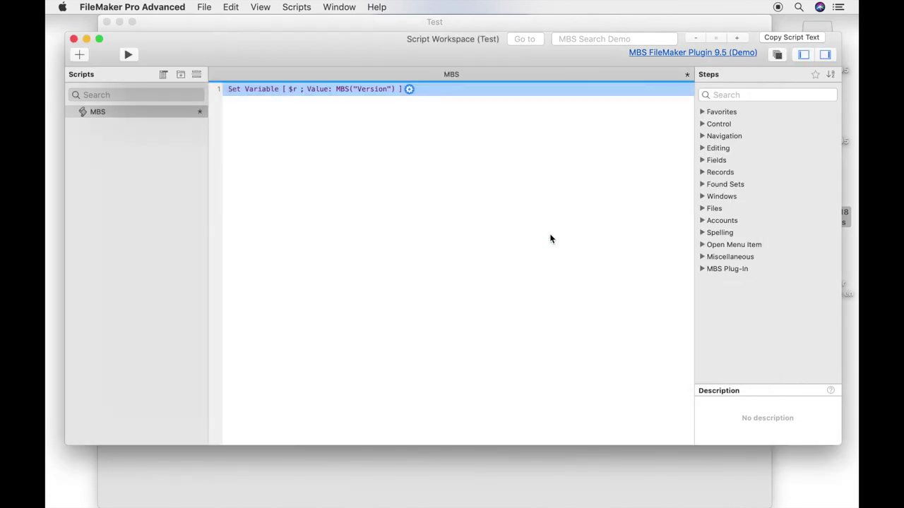
- Insert a Show Custom Dialog step as the script's second line
{"action": "left_click", "coordinate": [550, 239]}
{"action": "type", "text": "Cust"}
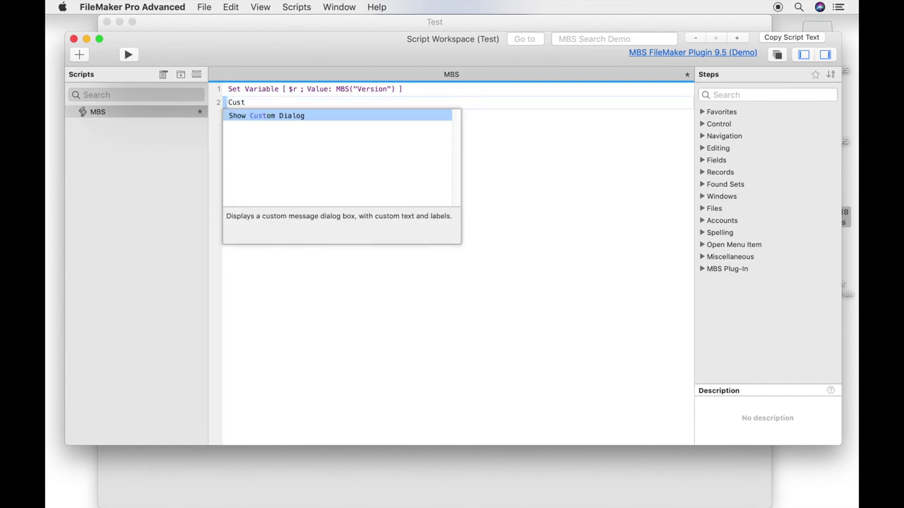
{"action": "key", "text": "Return"}
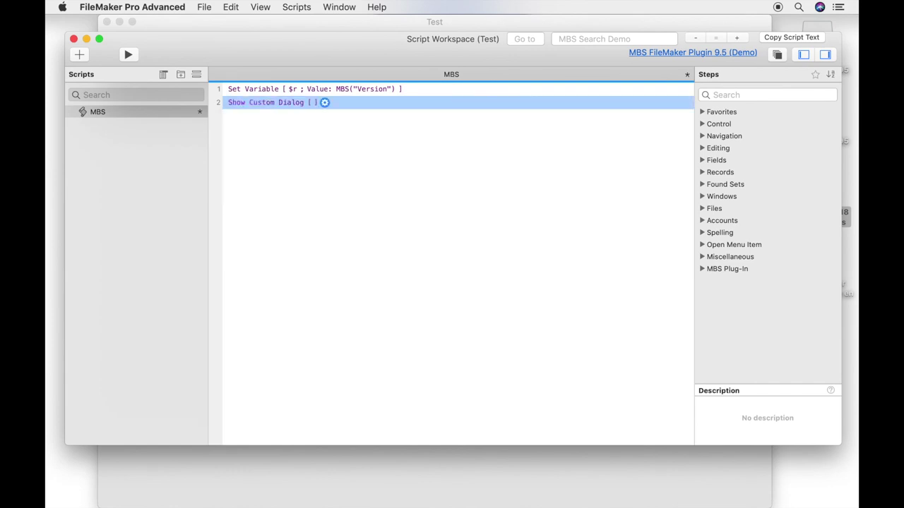
- Title the dialog 'MBS Version' with message $r, then run the script to show 9.5.0.09
{"action": "left_click", "coordinate": [327, 103]}
{"action": "type", "text": "MBS "}
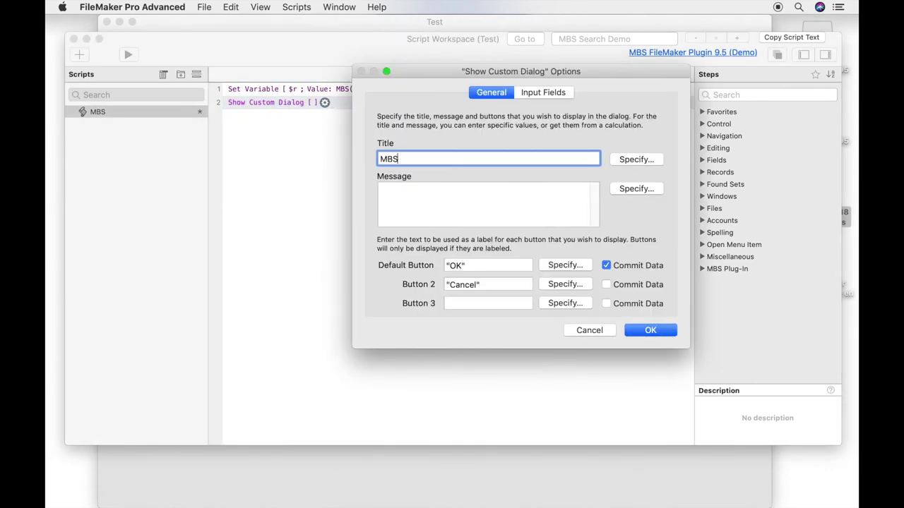
{"action": "type", "text": "Version"}
{"action": "left_click", "coordinate": [416, 211]}
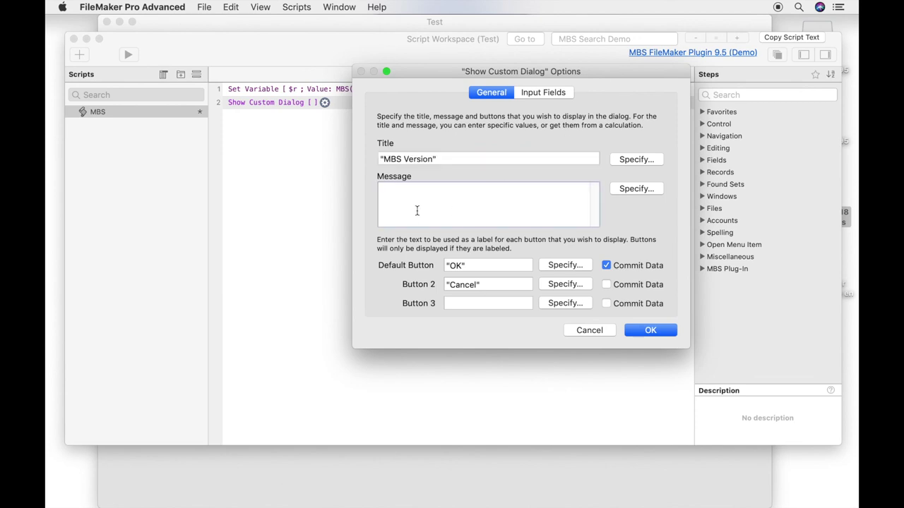
{"action": "type", "text": "r"}
{"action": "left_click", "coordinate": [662, 335]}
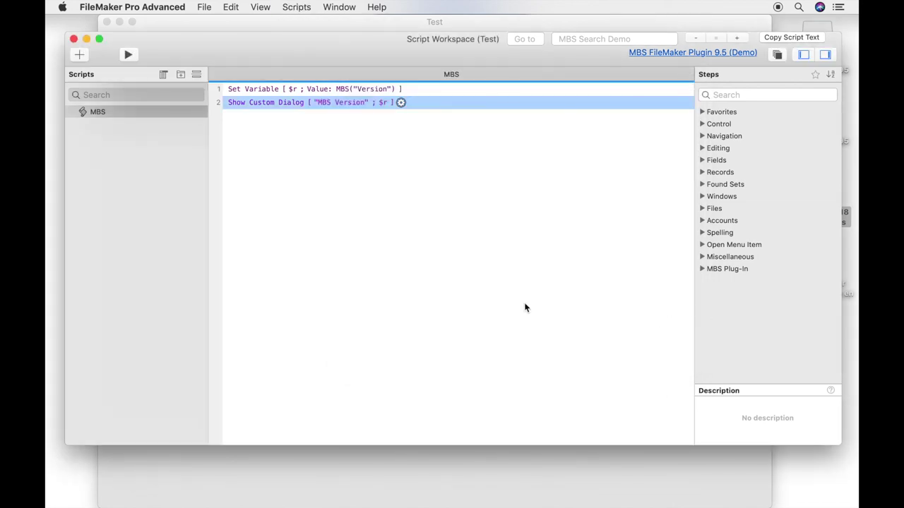
{"action": "left_click", "coordinate": [127, 55]}
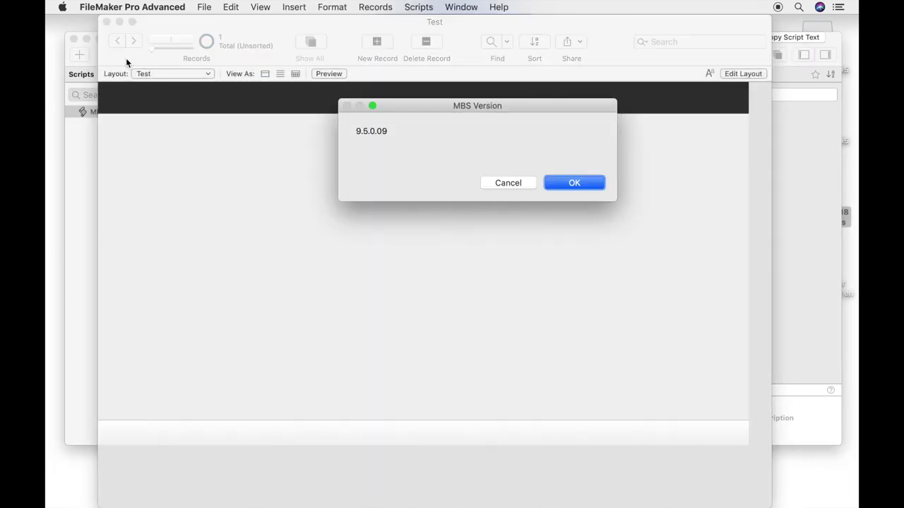